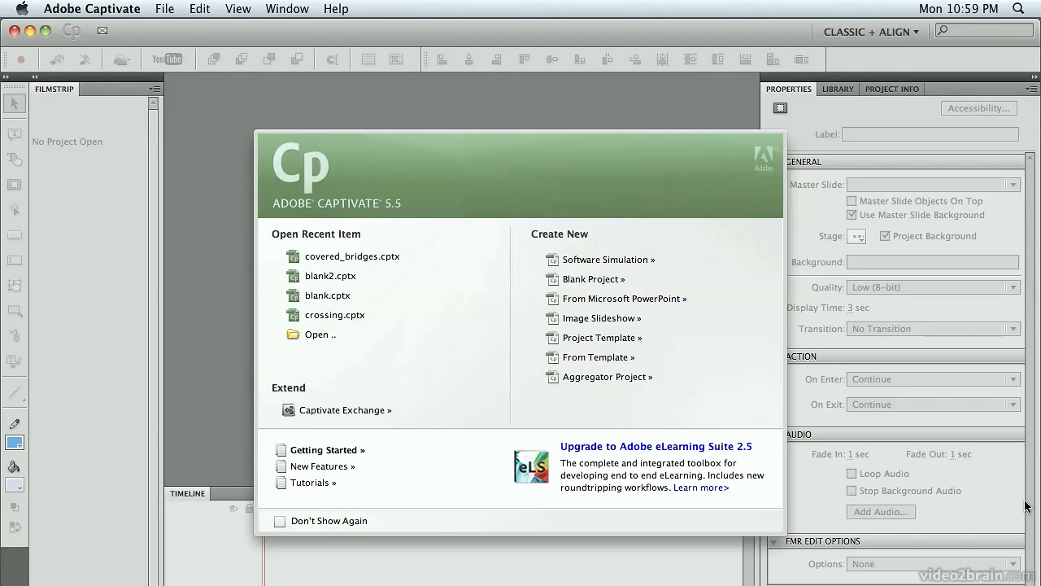
# Start a new project from the PowerPoint file Type_in_Covered_Bridges.ppt in the Lesson3 folder.
pyautogui.click(675, 301)
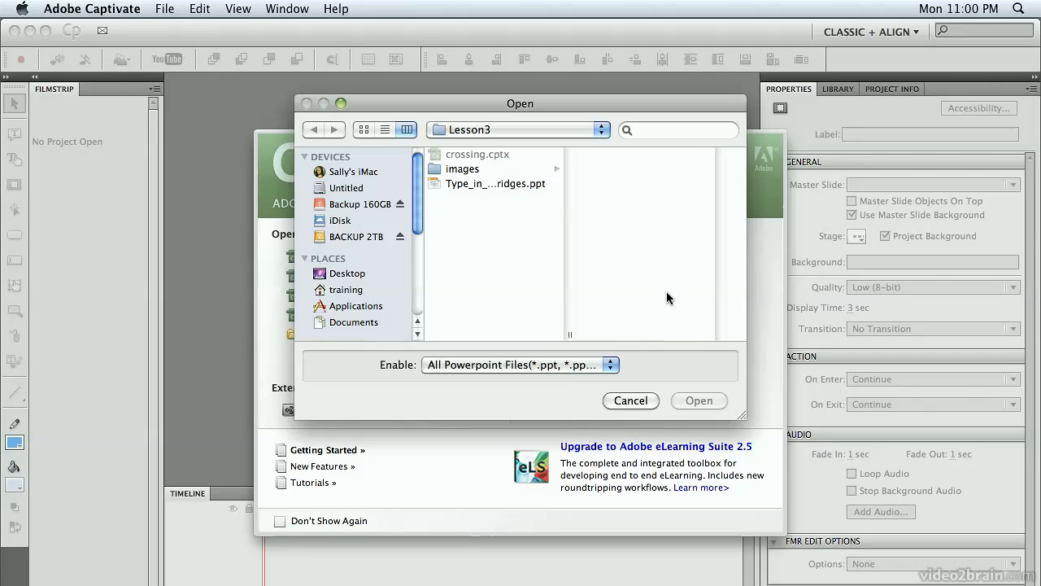
pyautogui.click(488, 183)
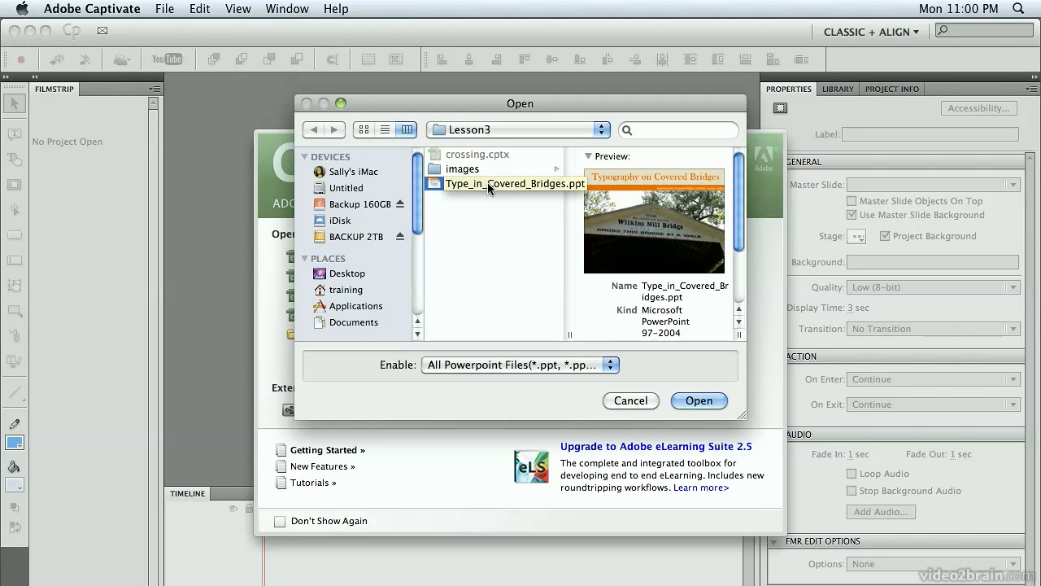
pyautogui.click(707, 399)
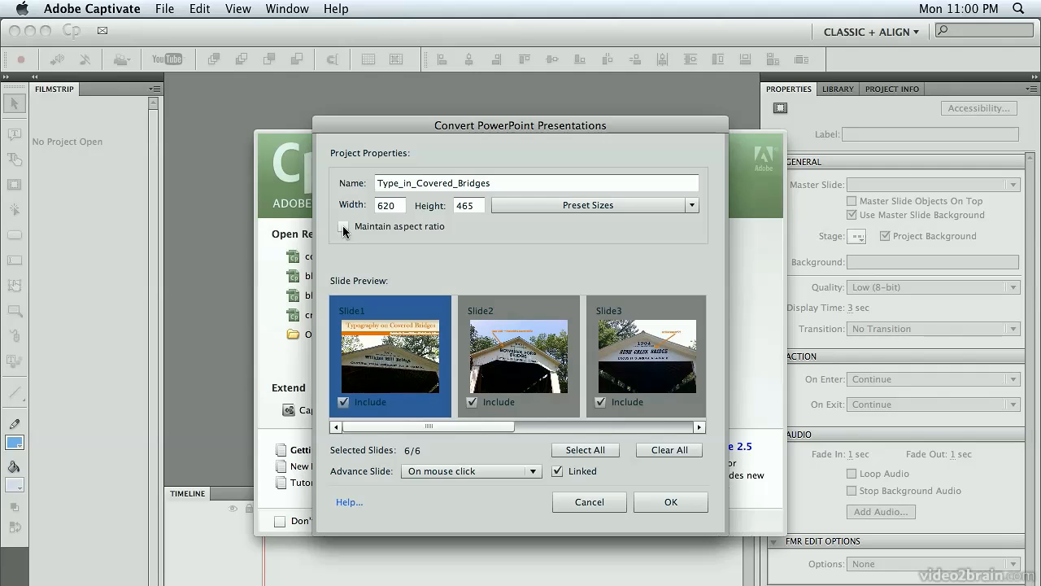
# Convert the presentation without Slide5, with slides set to advance automatically.
pyautogui.moveTo(355, 425); pyautogui.dragTo(575, 439)
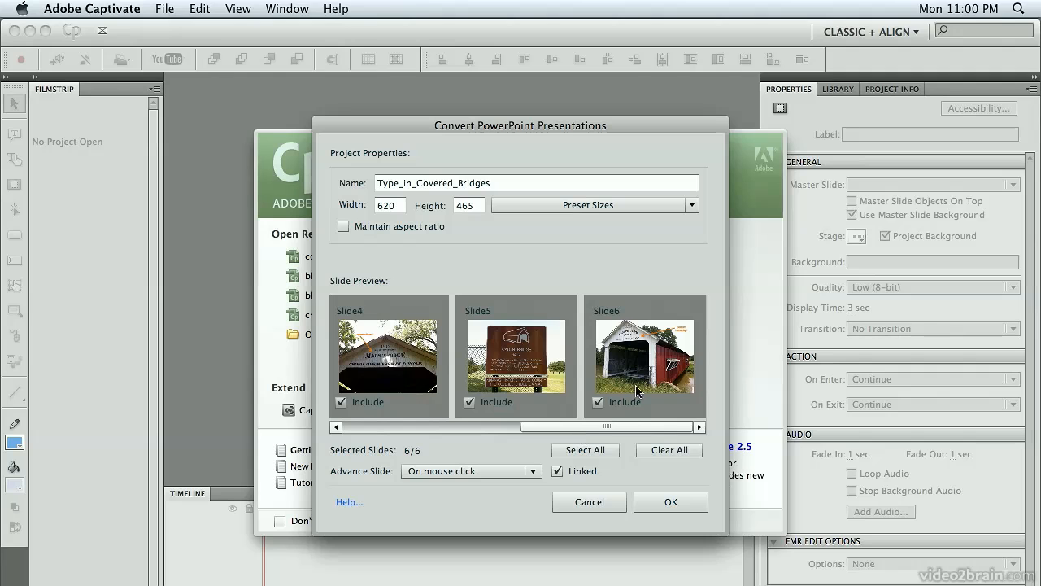
pyautogui.click(469, 404)
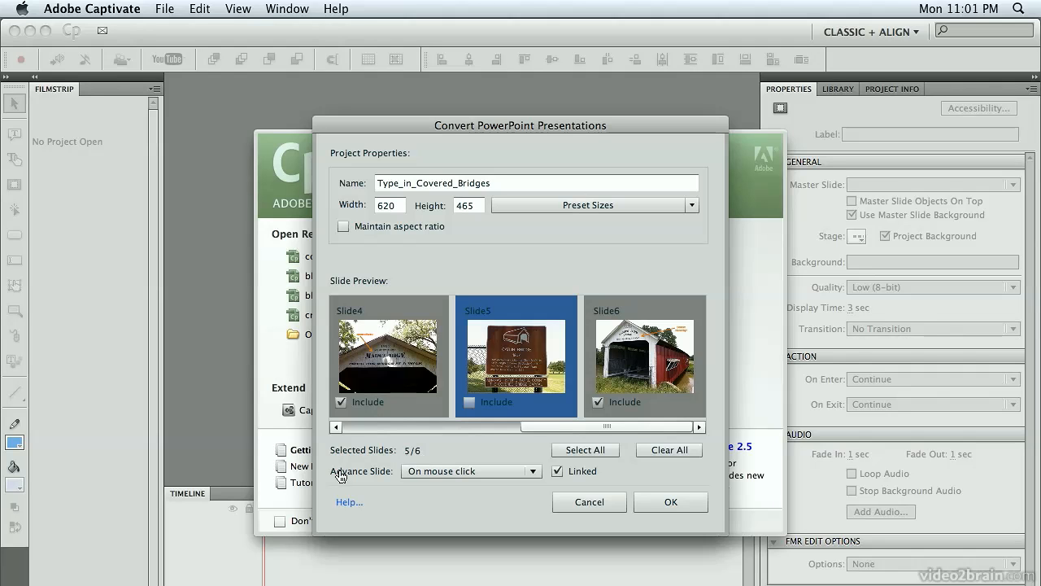
pyautogui.click(520, 473)
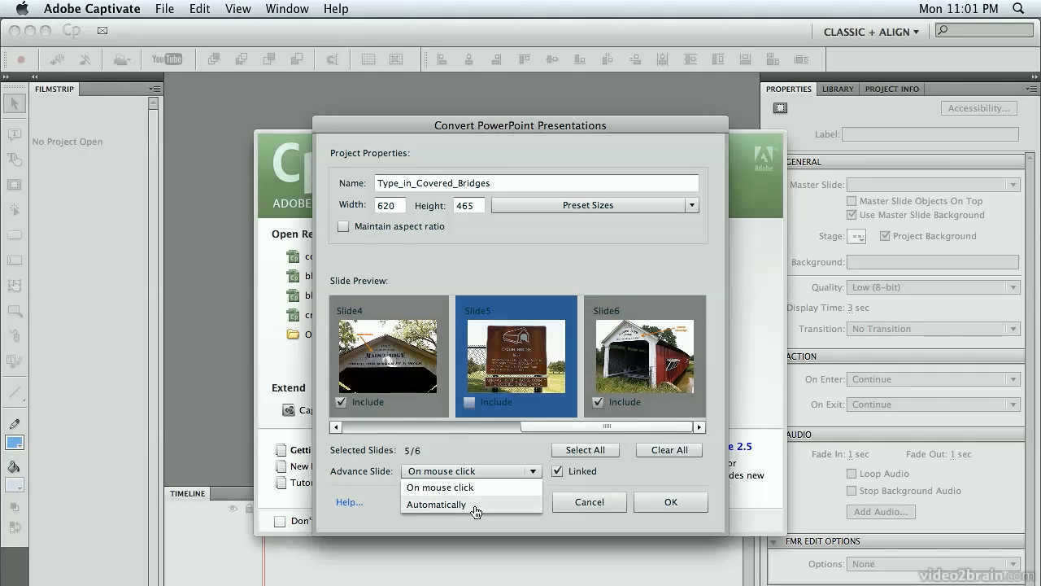
pyautogui.click(476, 505)
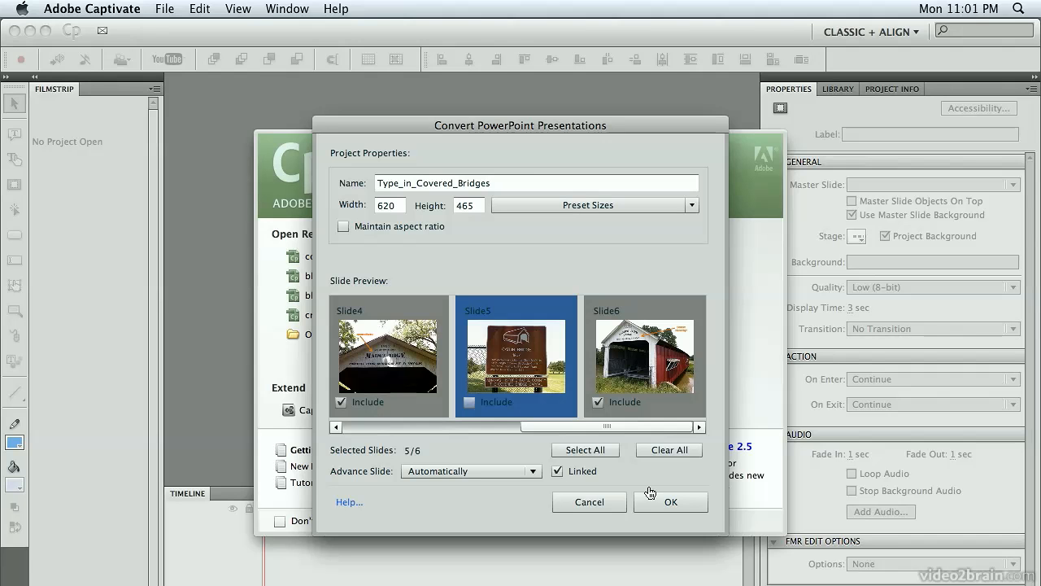
pyautogui.click(671, 502)
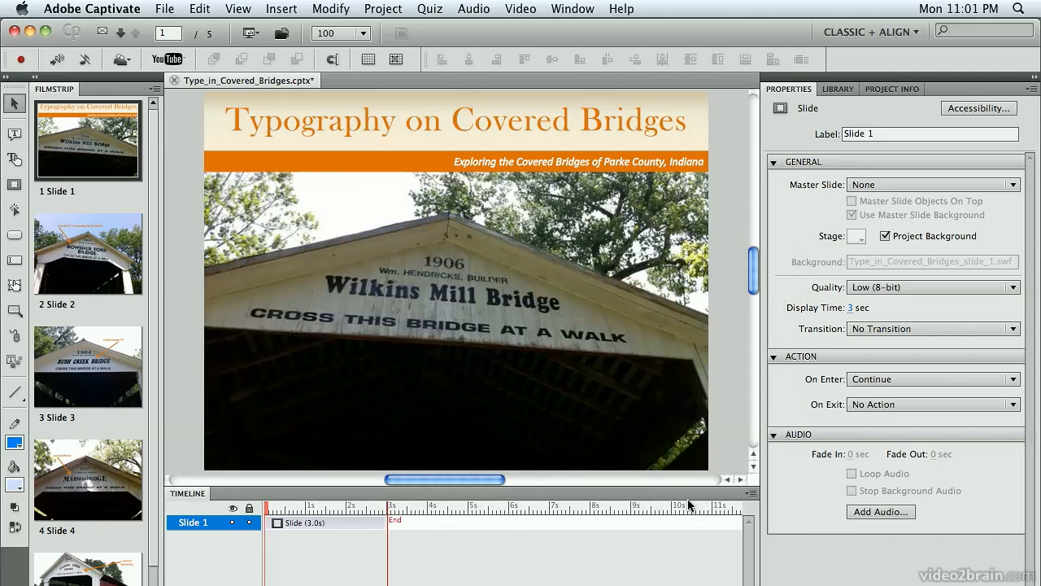
# Select all five slides in the filmstrip and set their display time to 6 seconds.
pyautogui.scroll(-2, 153, 370)
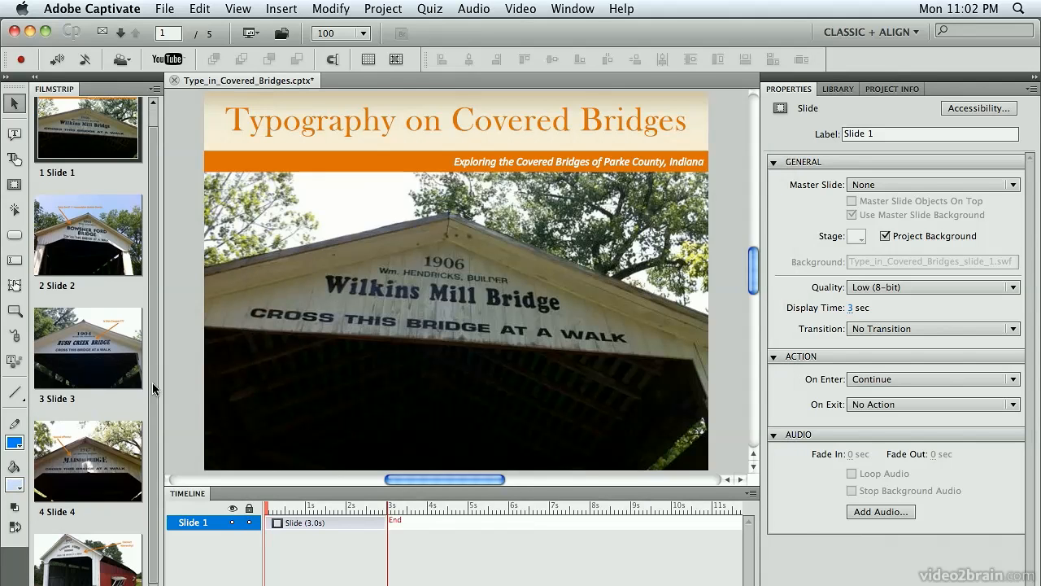
pyautogui.scroll(2, 150, 454)
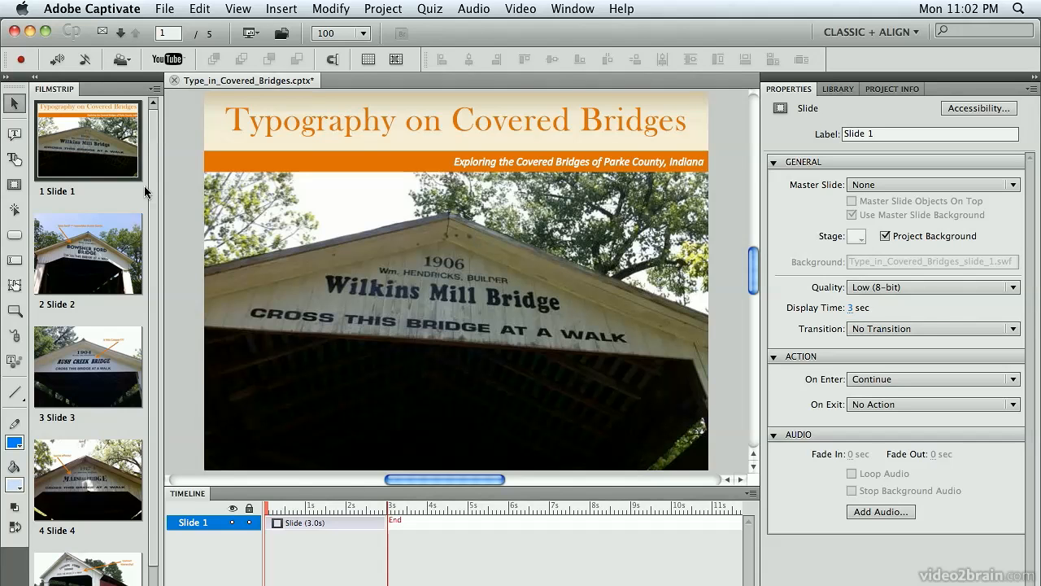
pyautogui.scroll(-3, 154, 539)
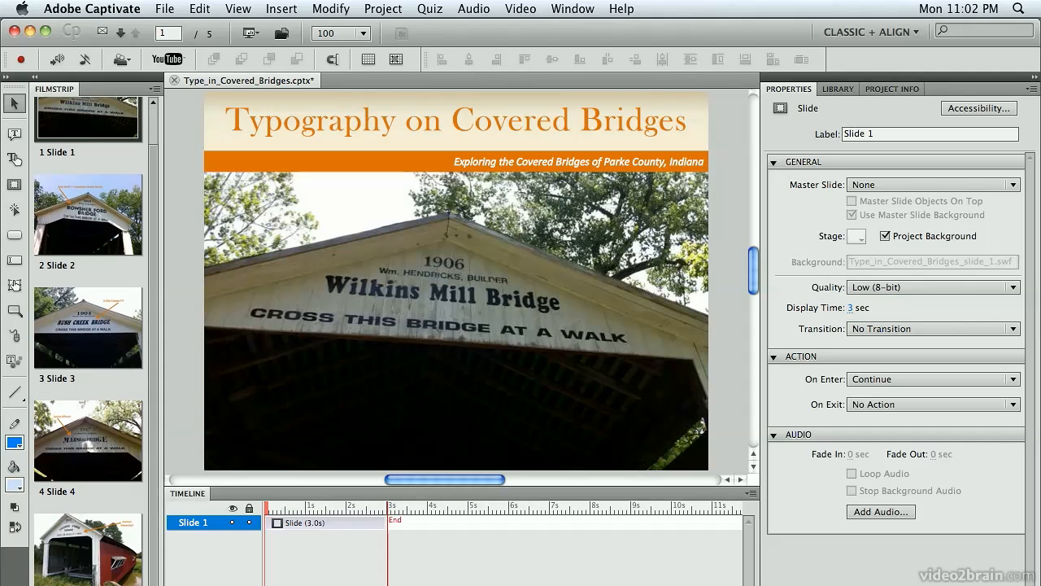
pyautogui.click(71, 563)
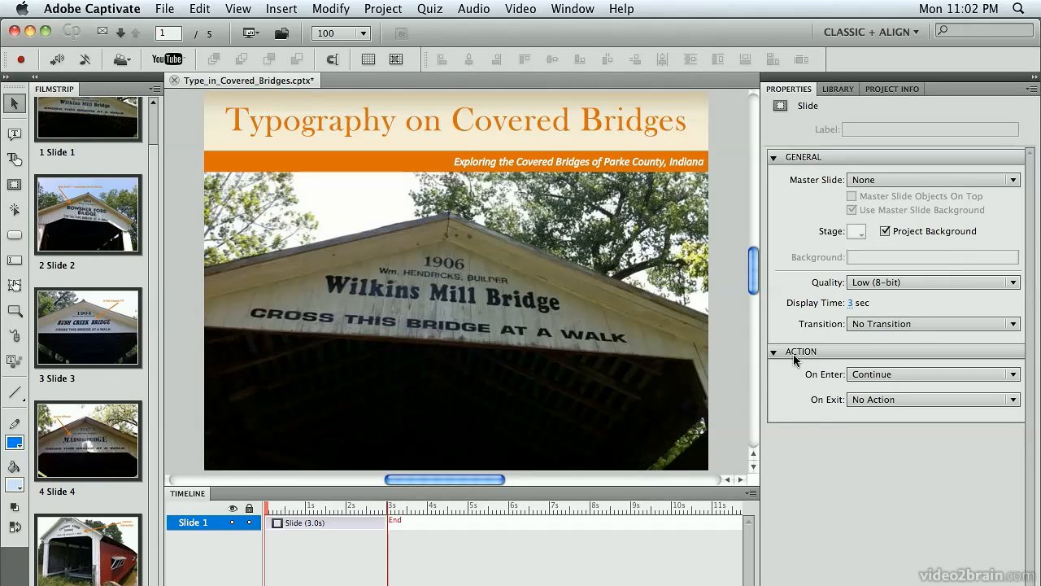
pyautogui.click(851, 303)
pyautogui.write('6')
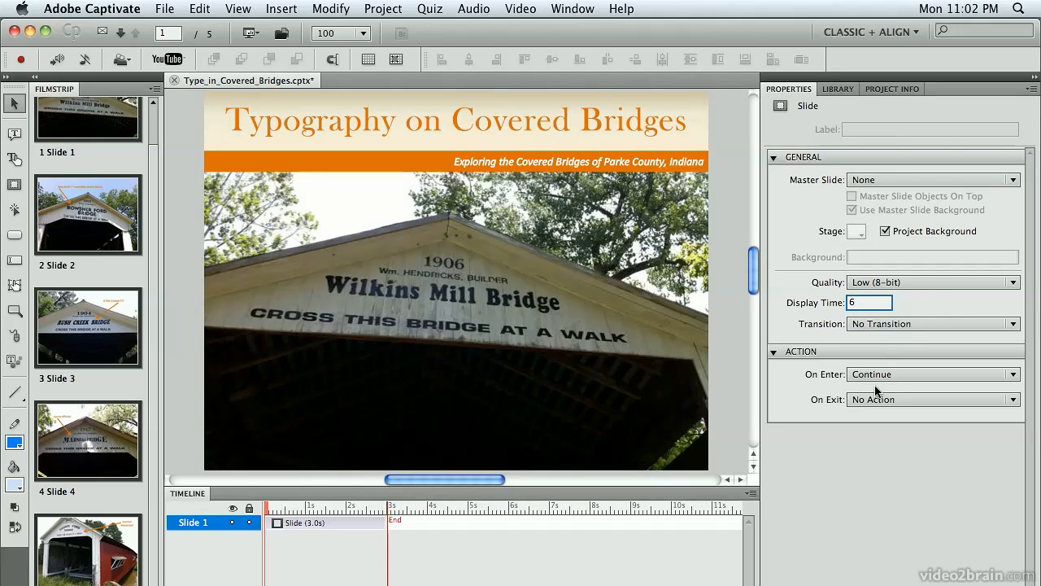
# Set the quality of the selected slides to JPEG and accept the larger project size.
pyautogui.click(939, 280)
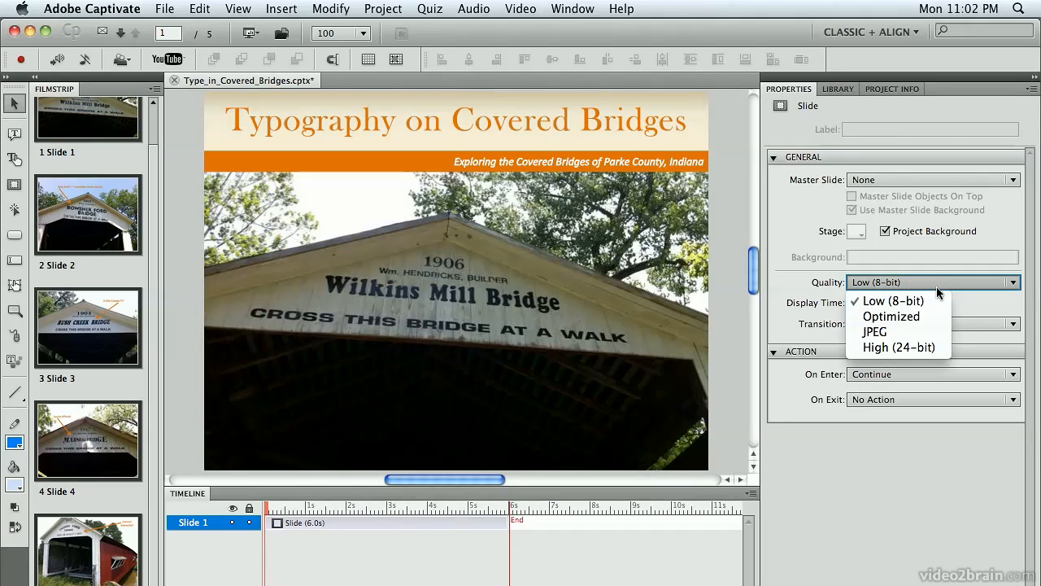
pyautogui.click(922, 332)
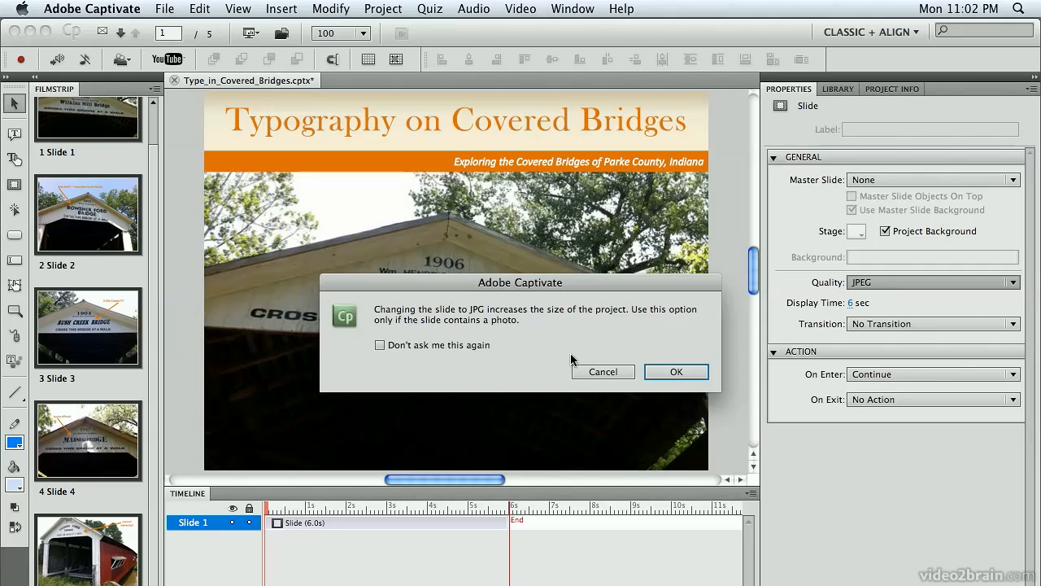
pyautogui.click(676, 371)
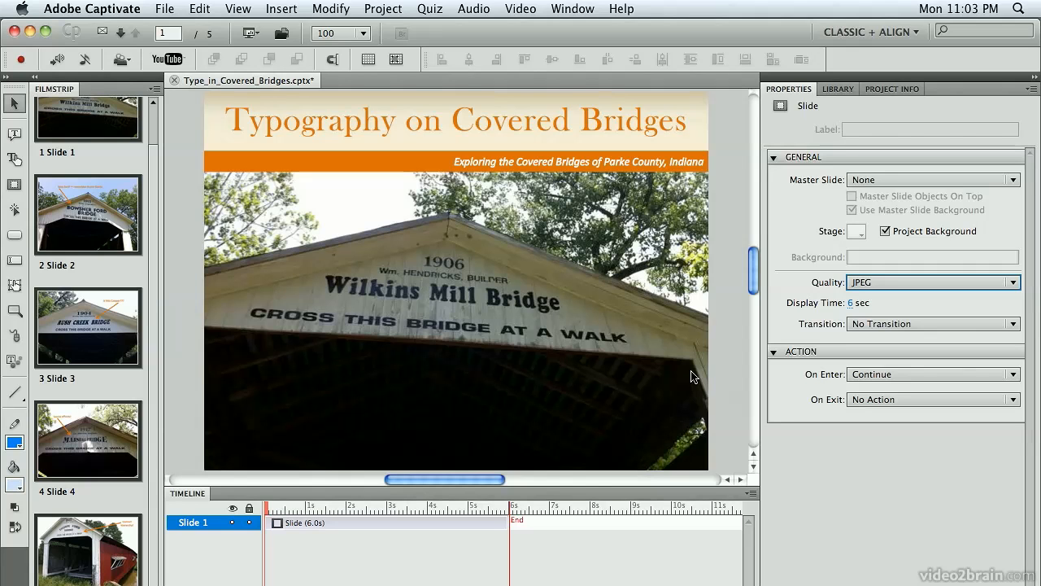
# Check the quality and display time settings of slides 2 and 3.
pyautogui.click(75, 225)
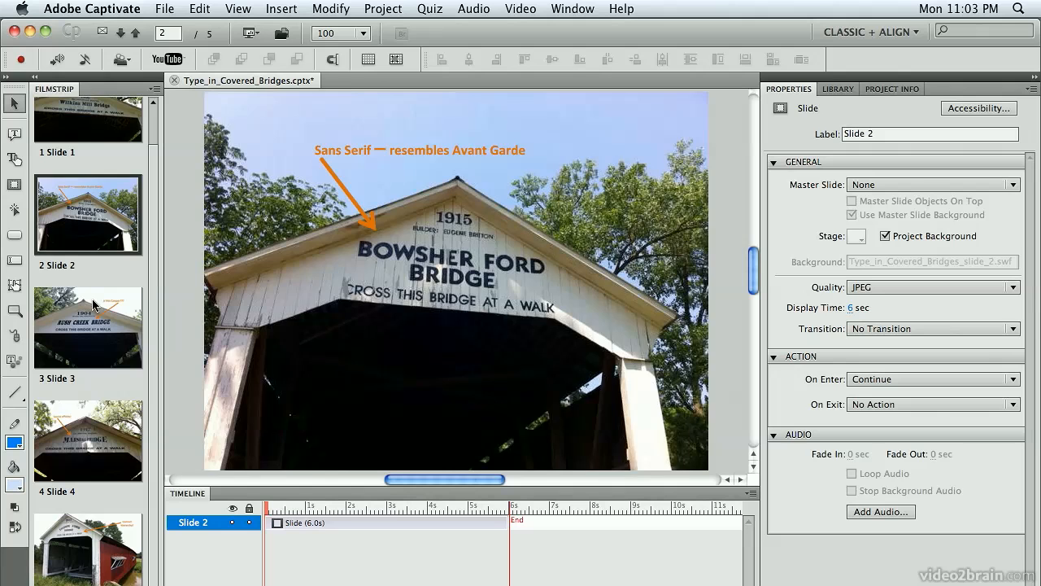
pyautogui.click(100, 332)
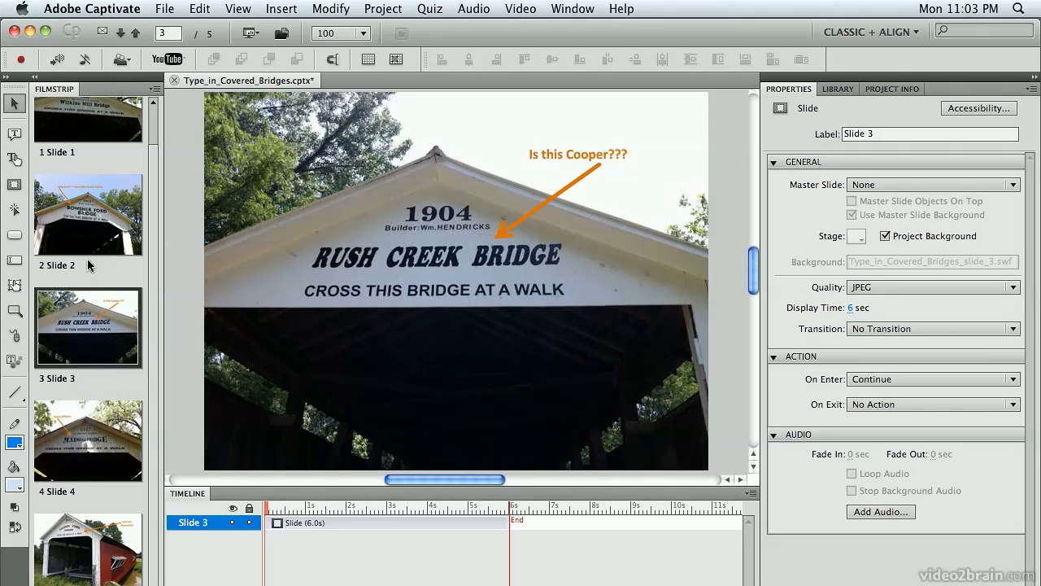
# Insert a button on slide 1.
pyautogui.scroll(2, 87, 258)
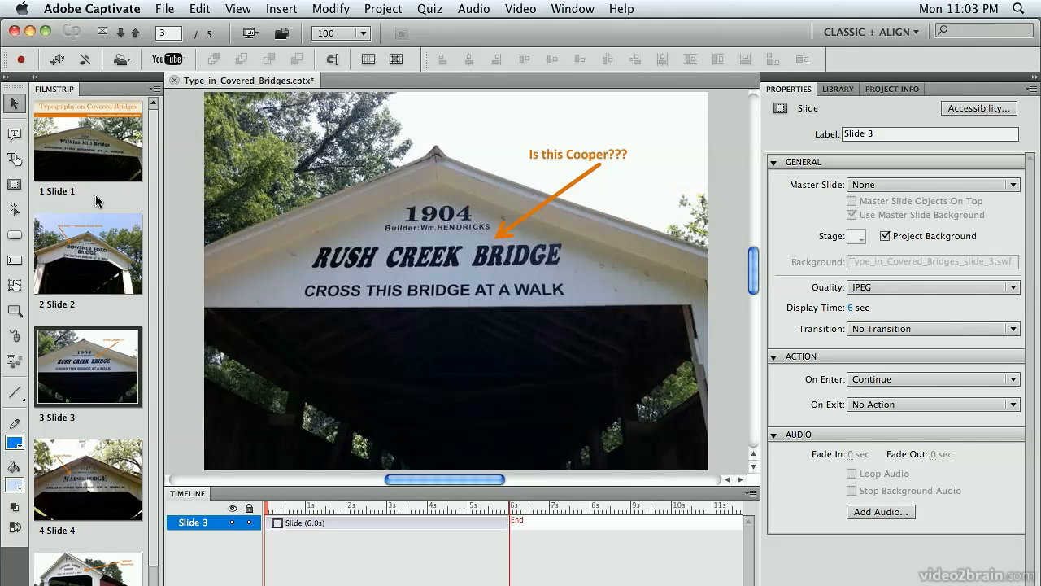
pyautogui.click(102, 162)
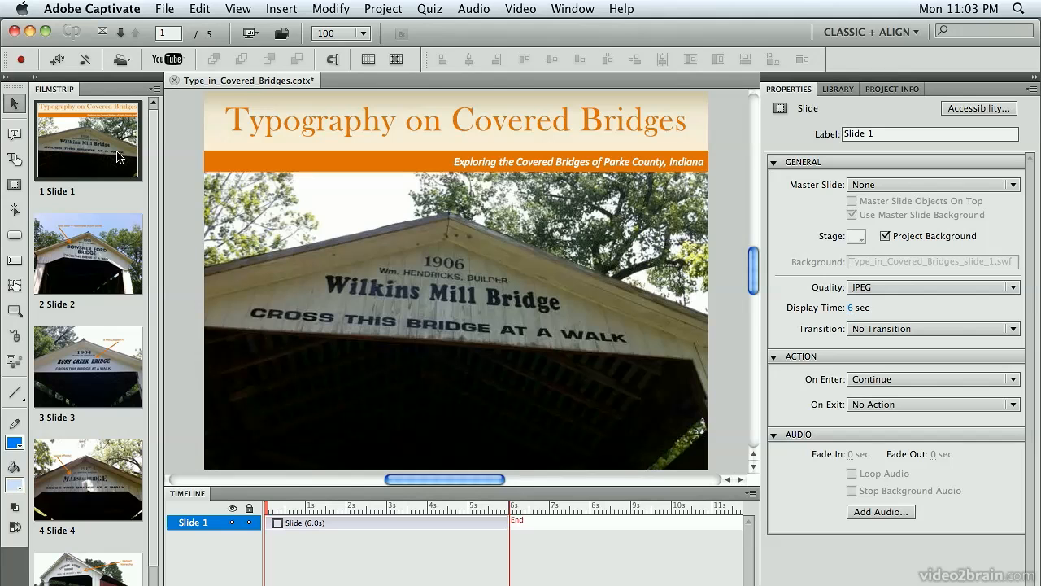
pyautogui.click(16, 236)
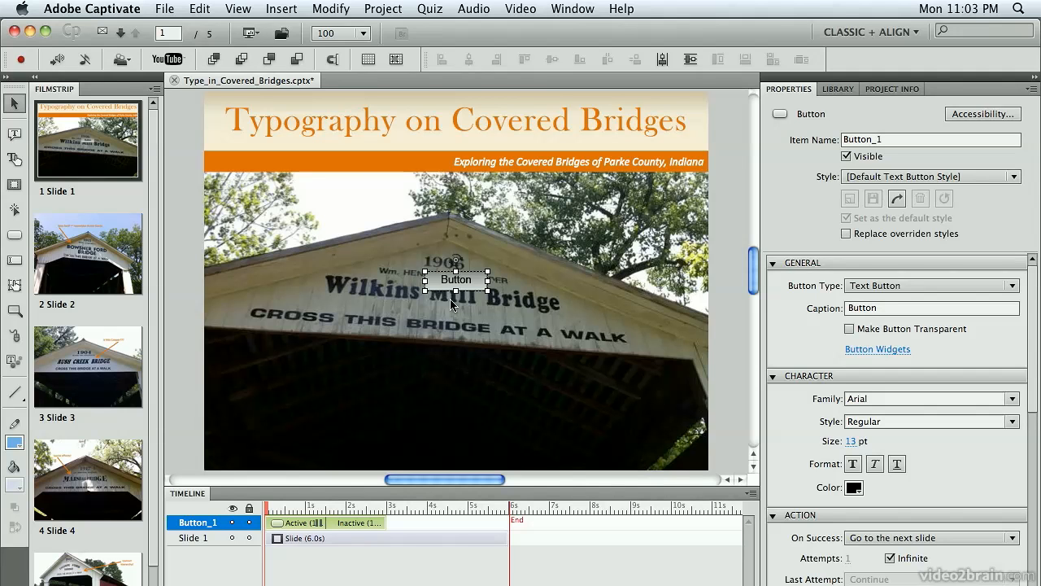
# Try the Image Button type on the new button, look through its designs and return to Text Button.
pyautogui.click(907, 286)
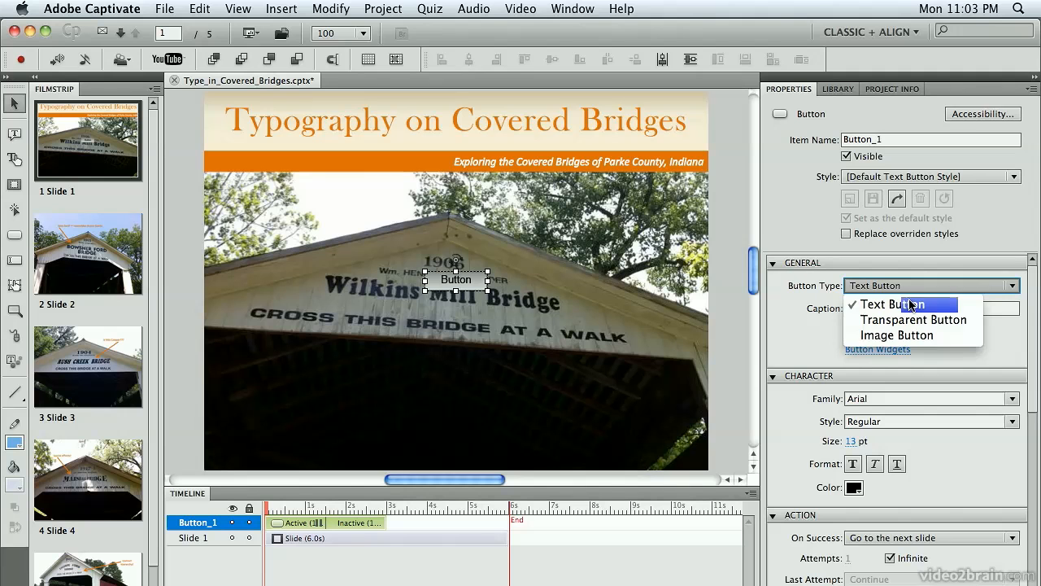
pyautogui.click(913, 337)
pyautogui.moveTo(1016, 332)
pyautogui.mouseDown()
pyautogui.moveTo(1015, 368)
pyautogui.moveTo(1015, 312)
pyautogui.mouseUp()
pyautogui.click(991, 287)
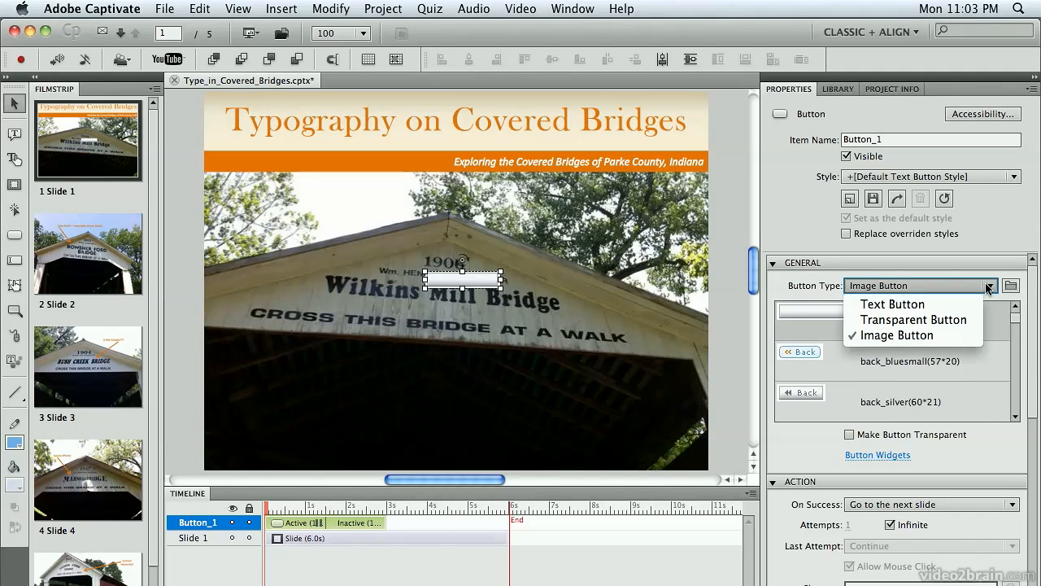
pyautogui.click(897, 304)
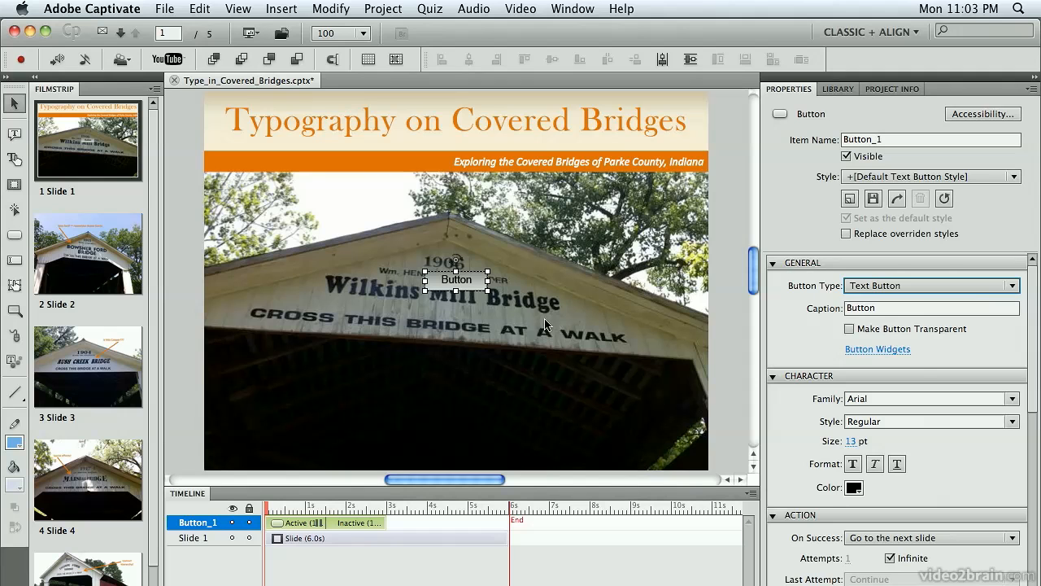
# Move the button to the lower-right corner of slide 1.
pyautogui.moveTo(470, 285); pyautogui.dragTo(691, 449)
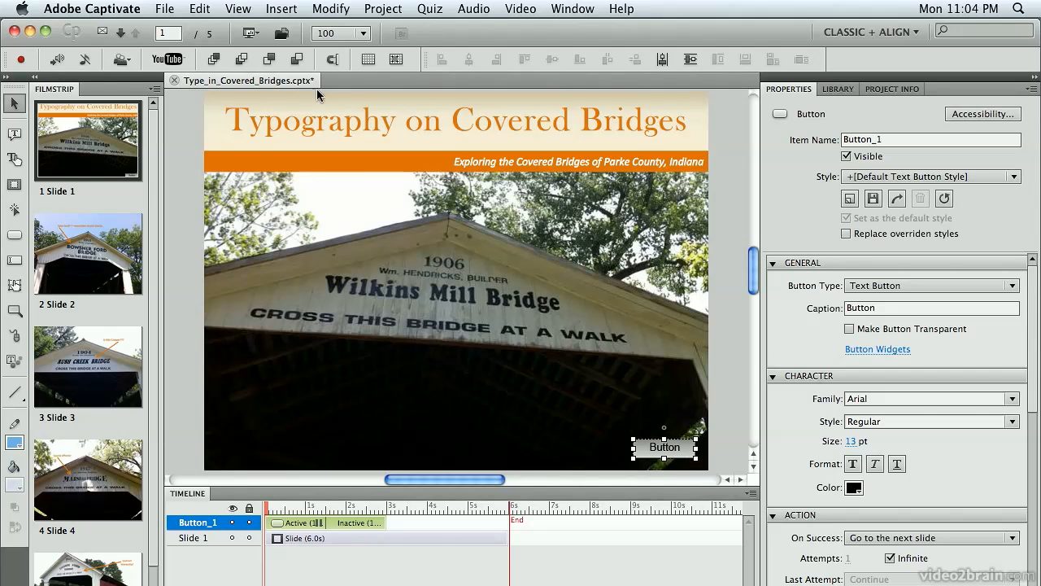
# In the Object Style Manager, set the default text button style's font to Myriad Web Pro at size 16.
pyautogui.click(199, 9)
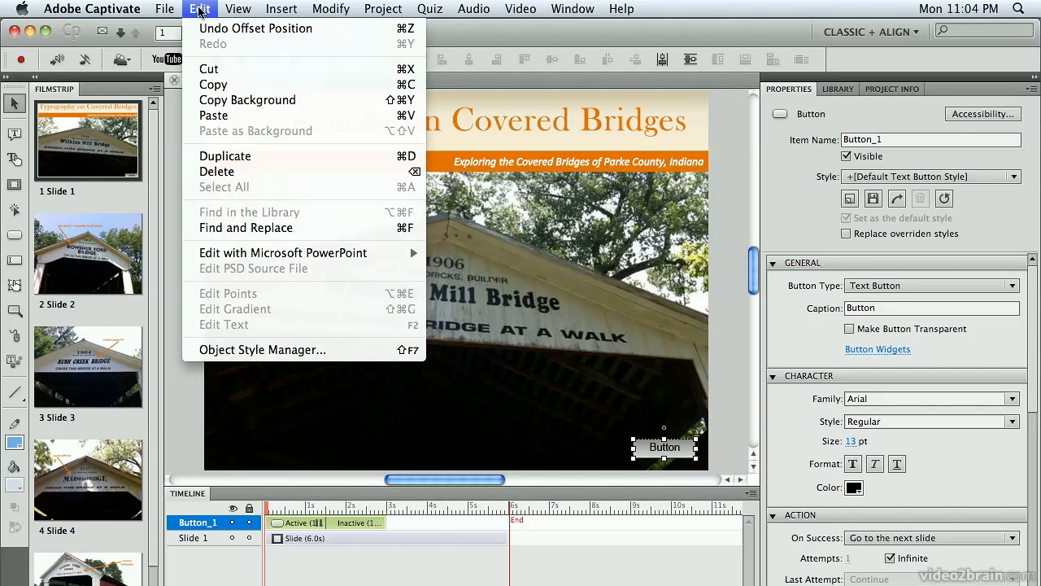
pyautogui.click(262, 350)
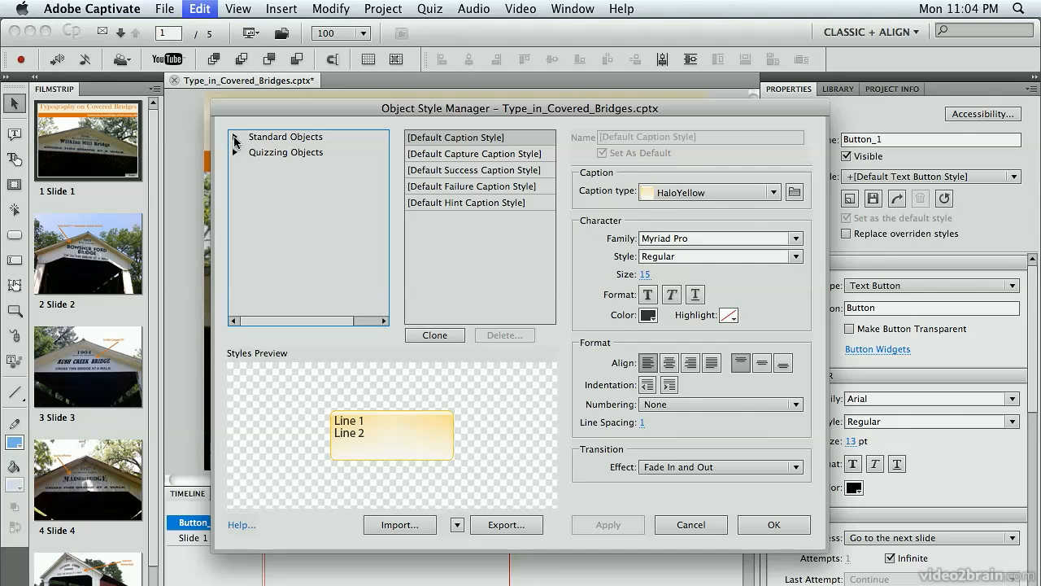
pyautogui.click(235, 138)
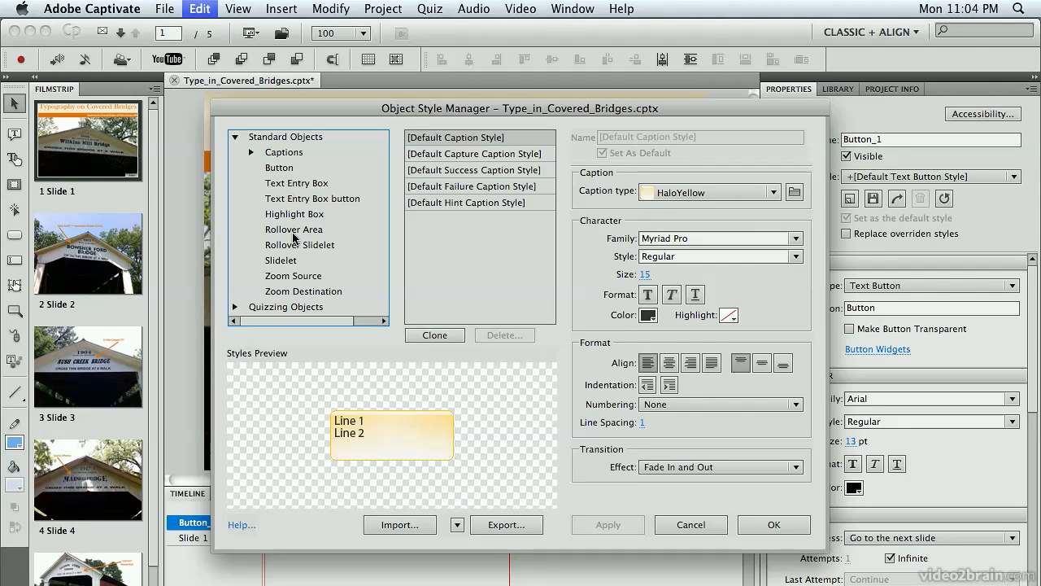
pyautogui.click(282, 169)
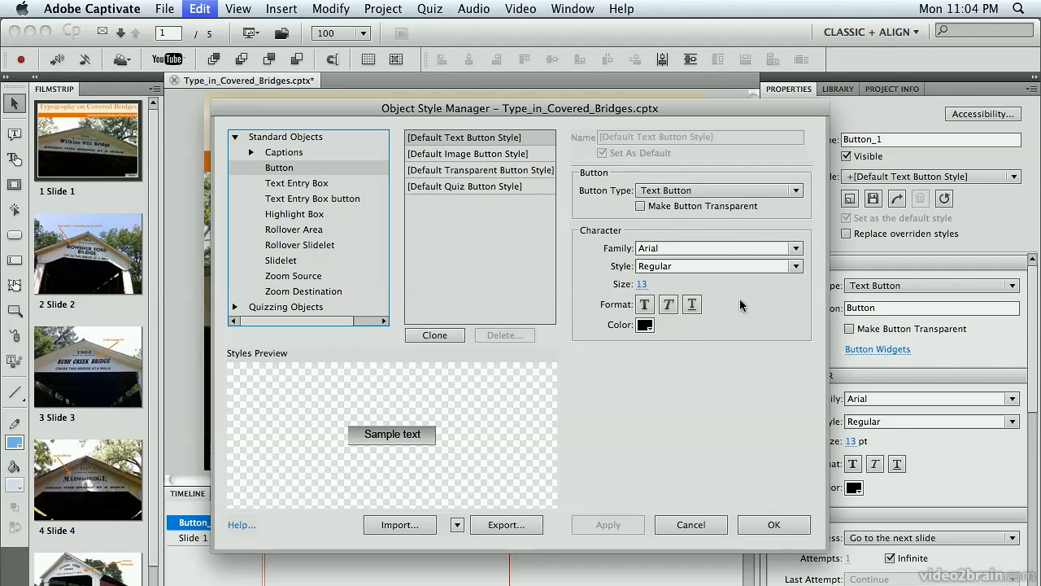
pyautogui.click(796, 191)
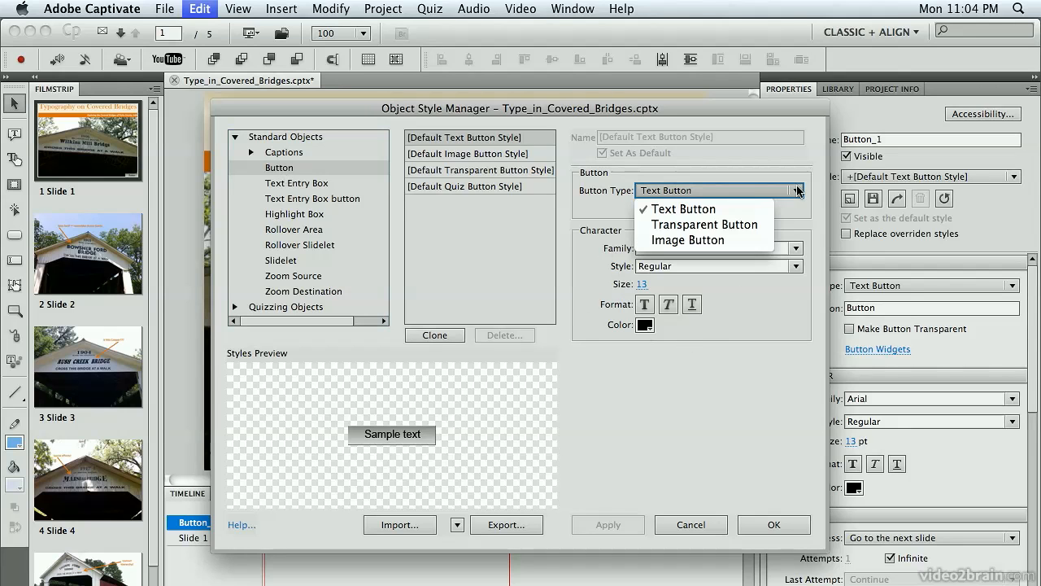
pyautogui.click(696, 210)
pyautogui.click(796, 248)
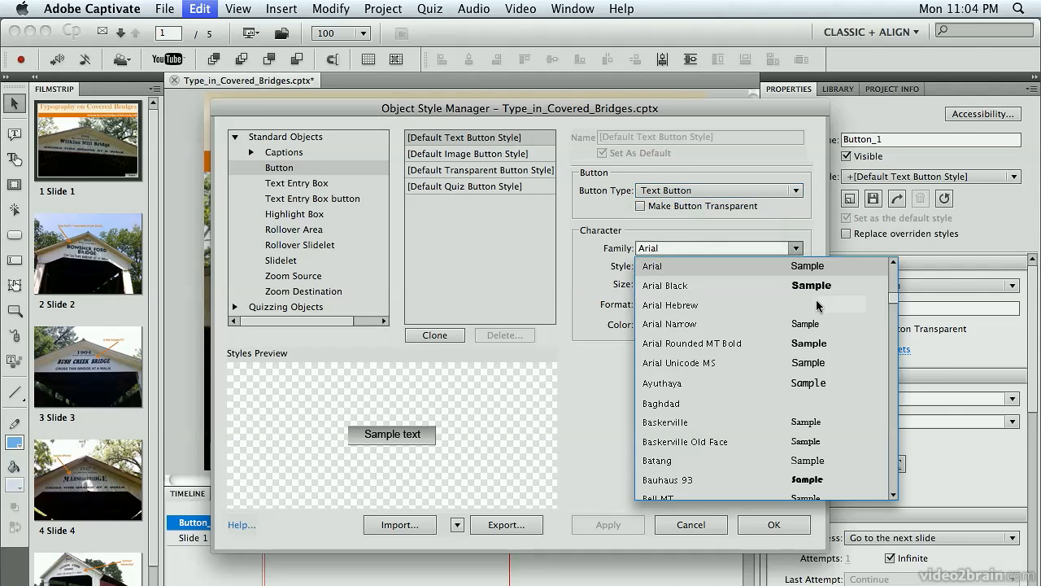
pyautogui.moveTo(893, 302); pyautogui.dragTo(899, 438)
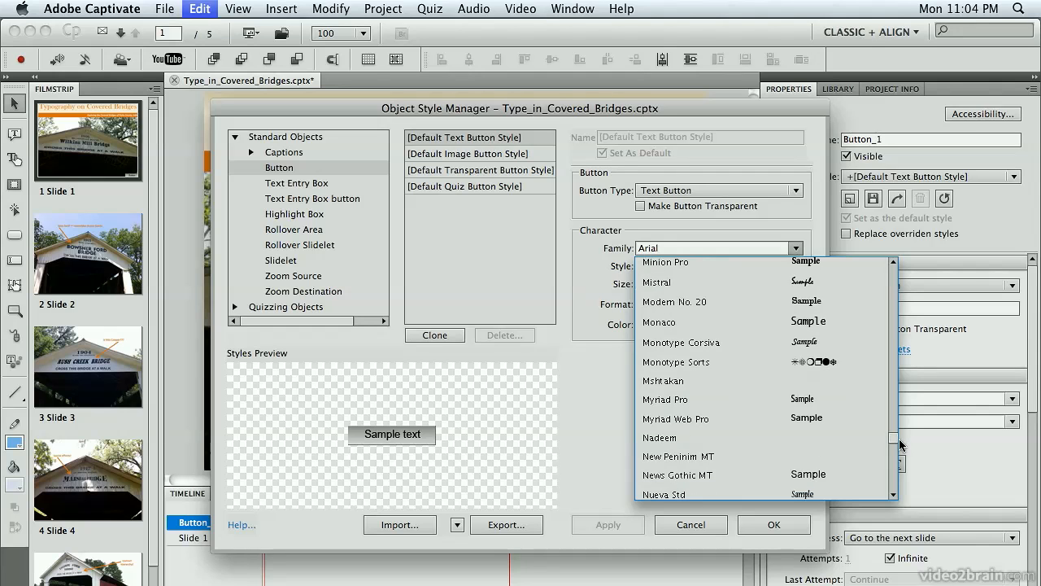
pyautogui.click(676, 418)
pyautogui.click(642, 284)
pyautogui.write('16')
# Make the default text button style's lettering white (#FFFFFF) and bold, and save the style changes.
pyautogui.click(645, 325)
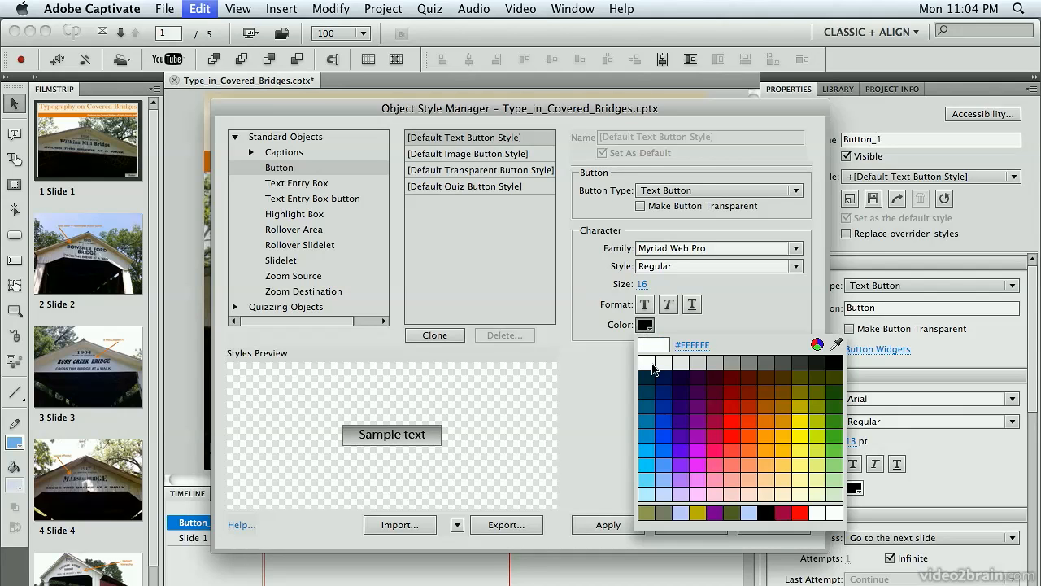
pyautogui.click(646, 362)
pyautogui.click(647, 307)
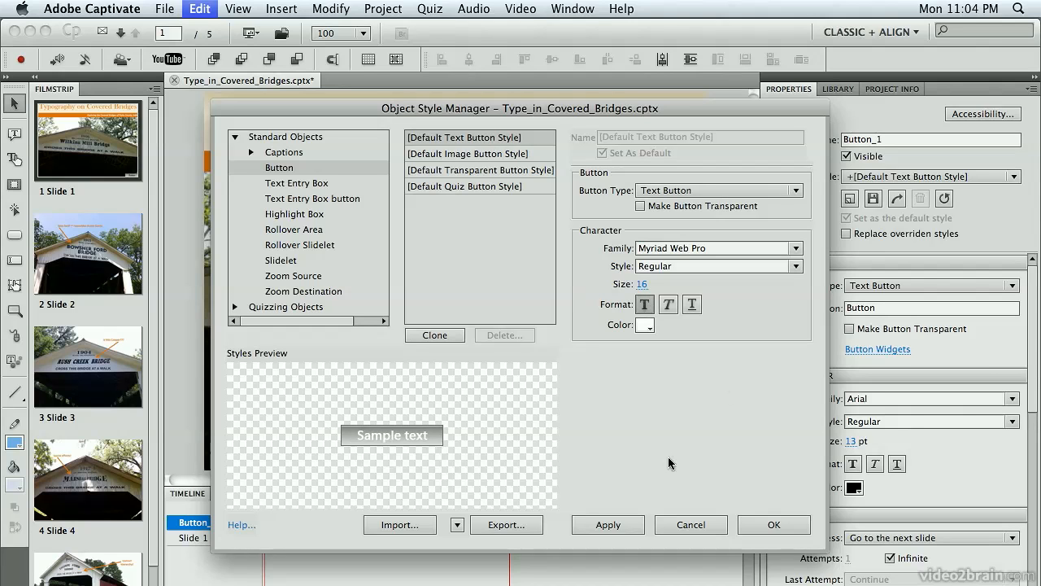
pyautogui.click(776, 524)
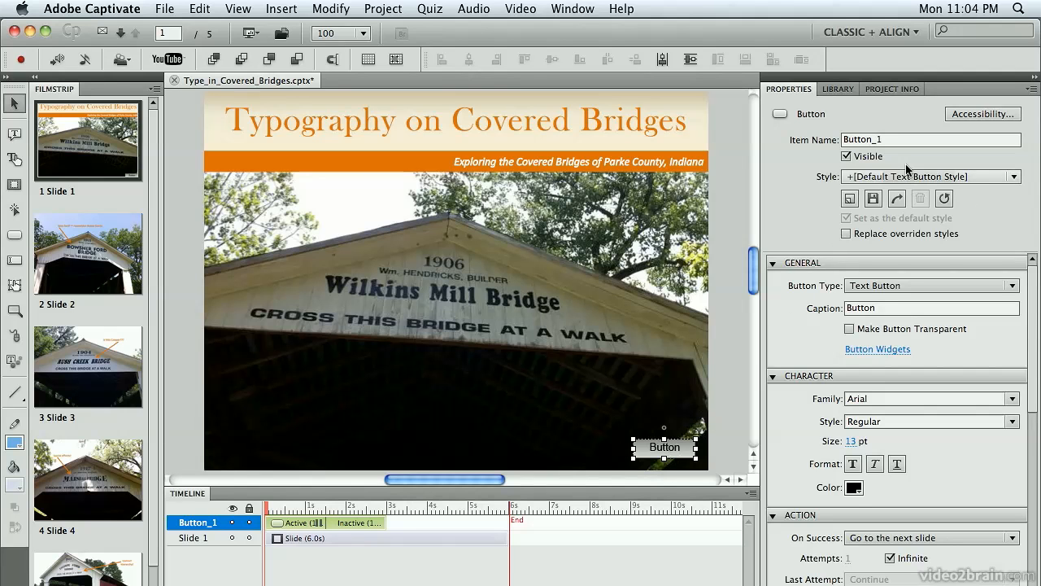
# Reset the button to the saved Default Text Button Style and move it slightly inward from the slide's lower-right corner.
pyautogui.click(946, 200)
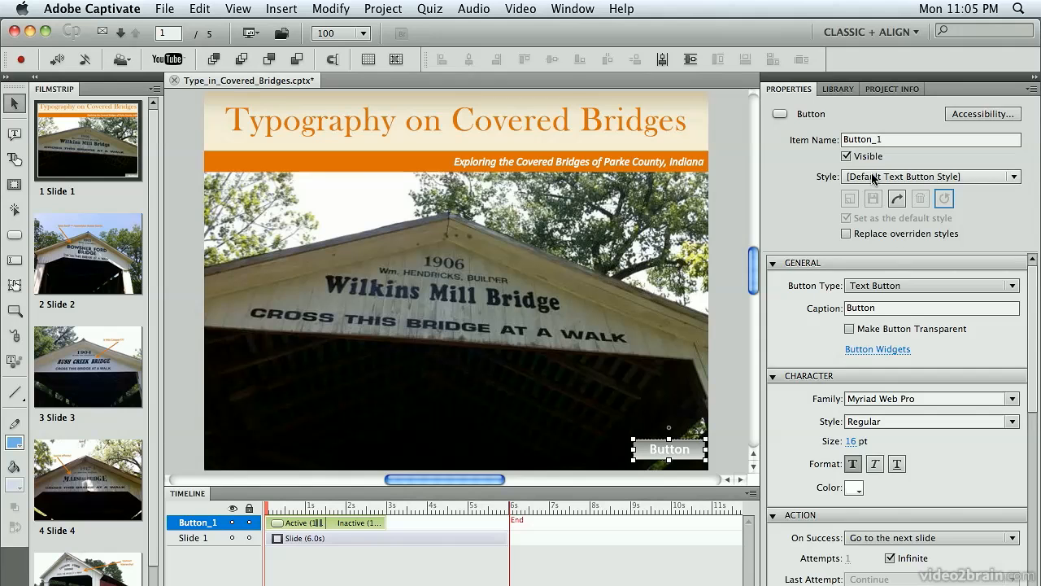
pyautogui.click(672, 449)
pyautogui.moveTo(672, 449); pyautogui.dragTo(655, 445)
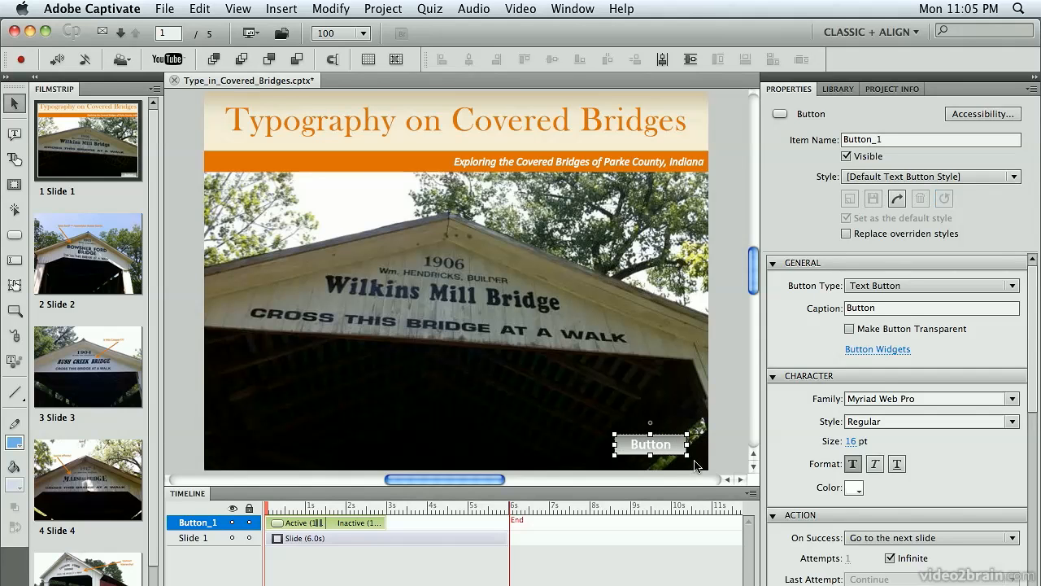
# Change the button's caption to Next.
pyautogui.doubleClick(830, 307)
pyautogui.write('N')
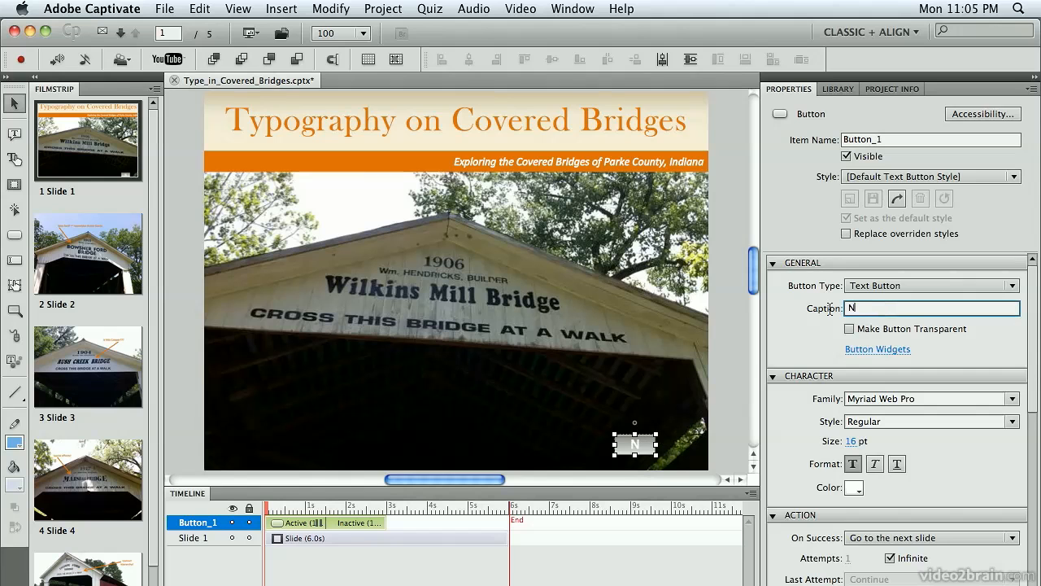
pyautogui.write('ext')
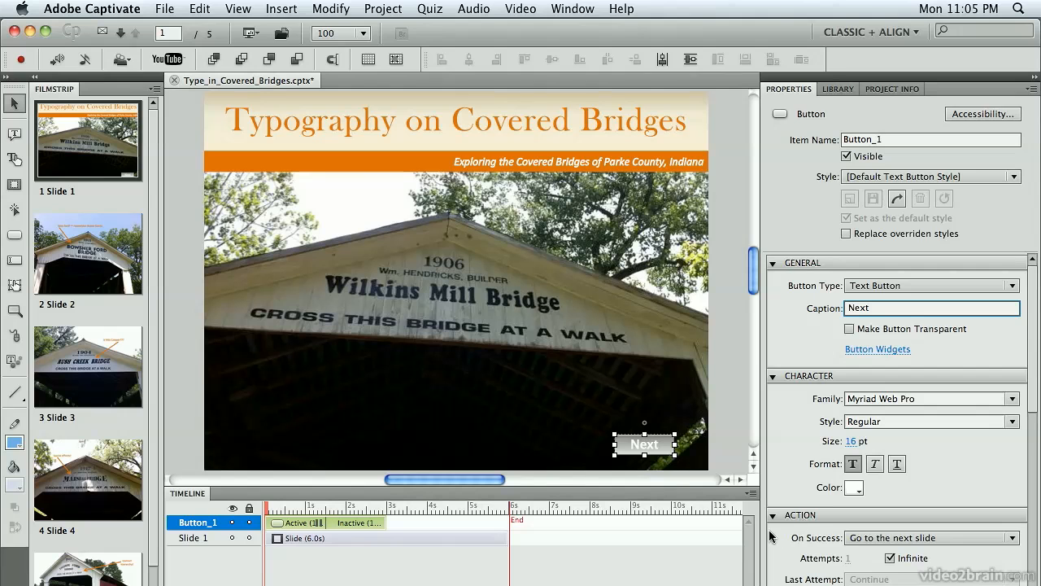
# Set the button's On Success action to Go to the next slide and move it closer to the slide's lower-right corner.
pyautogui.click(953, 537)
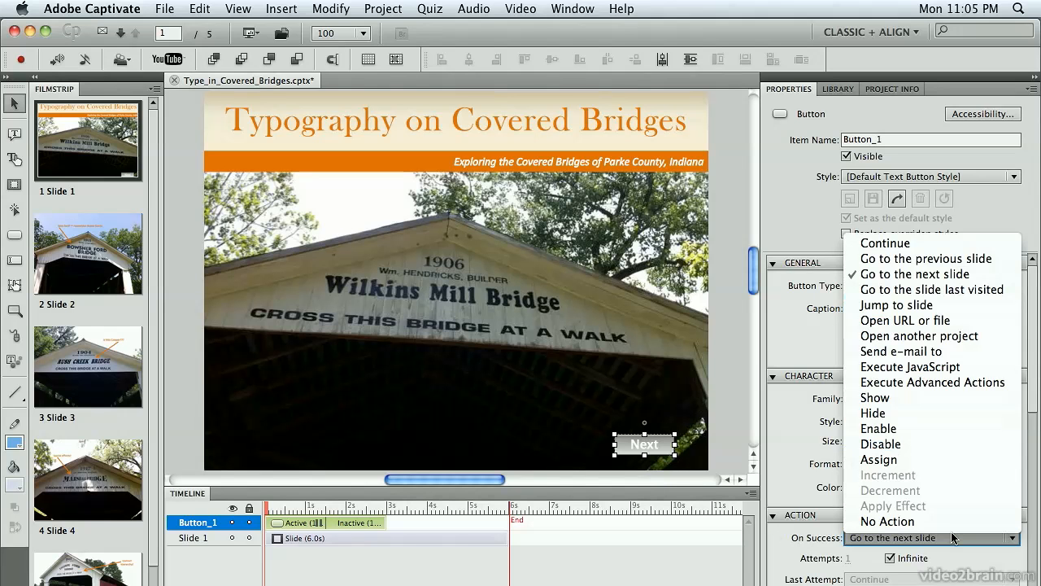
pyautogui.click(904, 277)
pyautogui.moveTo(656, 440); pyautogui.dragTo(682, 453)
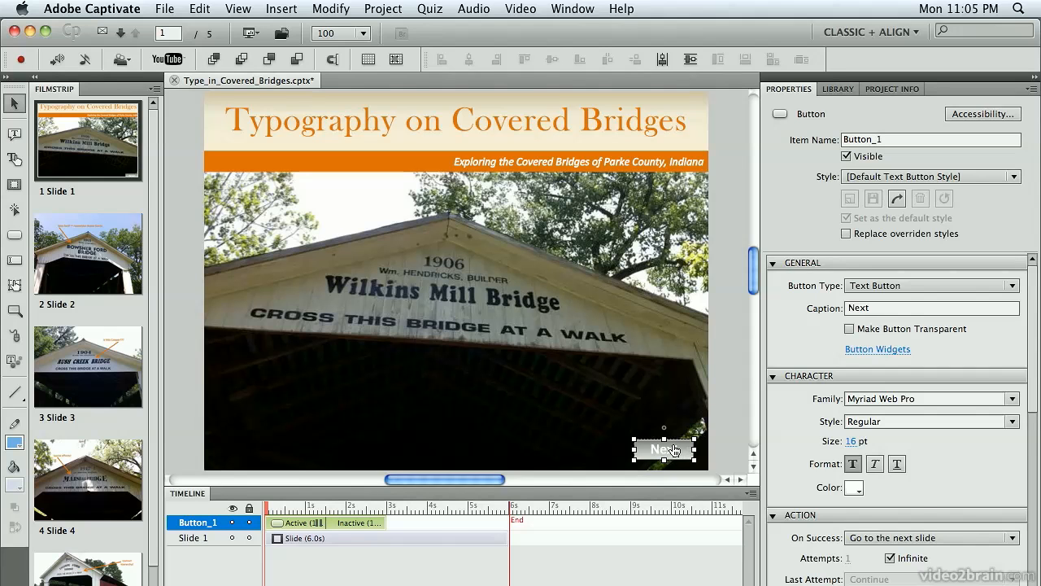
# Copy the Next button from slide 1 onto slides 2 through 5 together and check the copies on slides 2 and 3.
pyautogui.rightClick(675, 448)
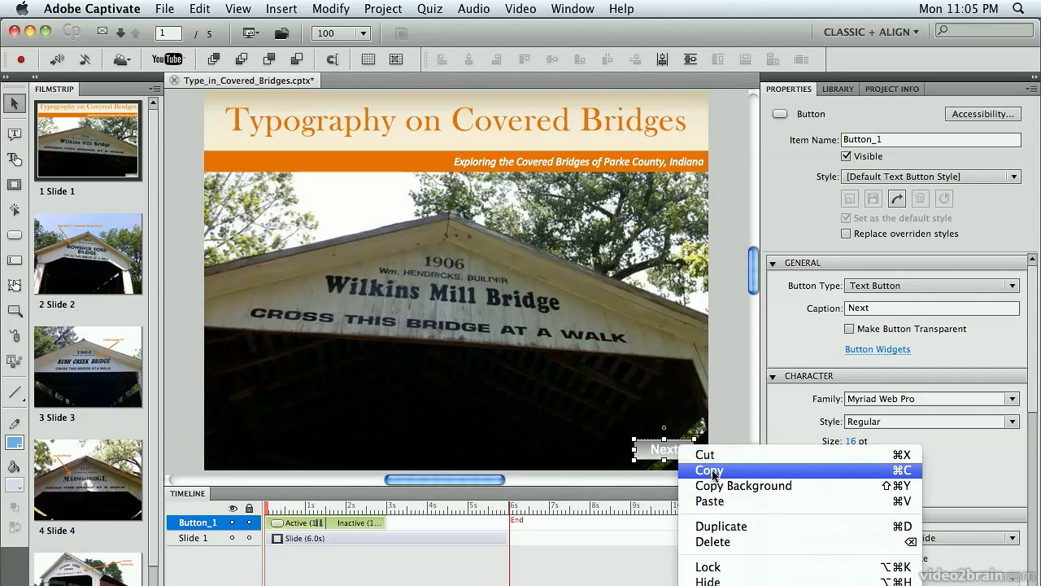
pyautogui.click(710, 470)
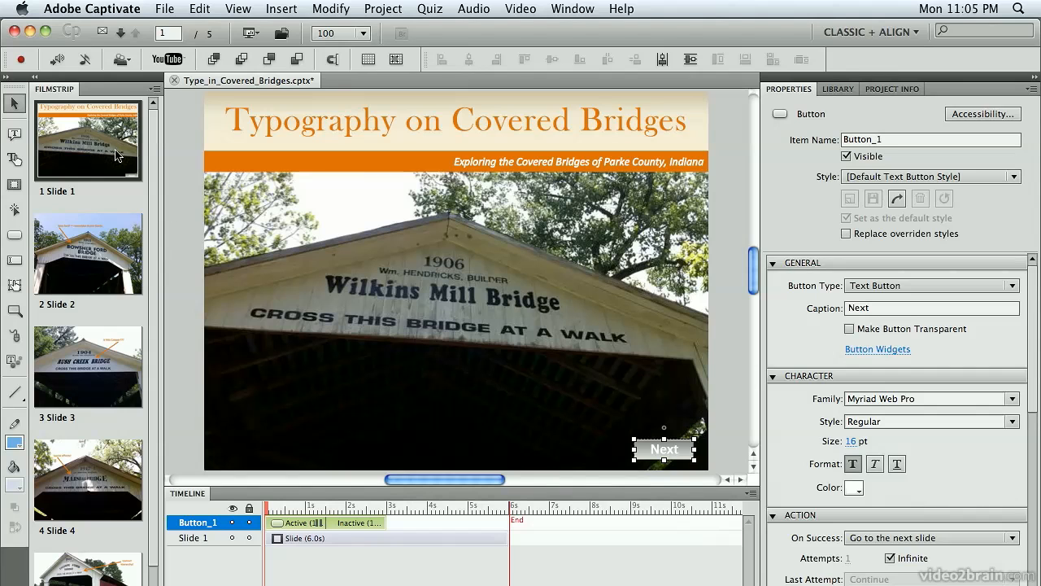
pyautogui.click(87, 275)
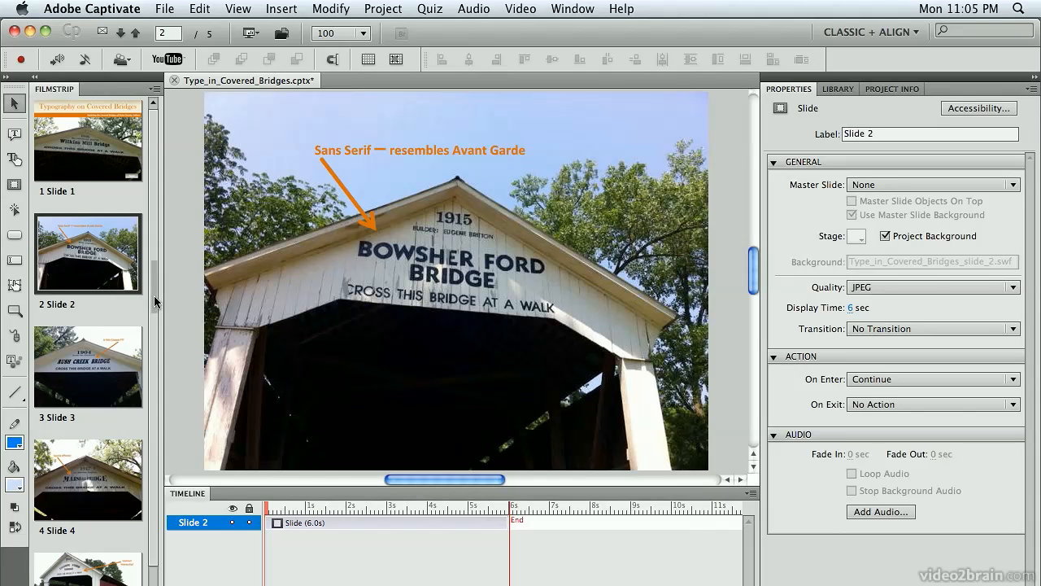
pyautogui.scroll(-2, 154, 301)
pyautogui.keyDown('shift'); pyautogui.click(92, 569); pyautogui.keyUp('shift')
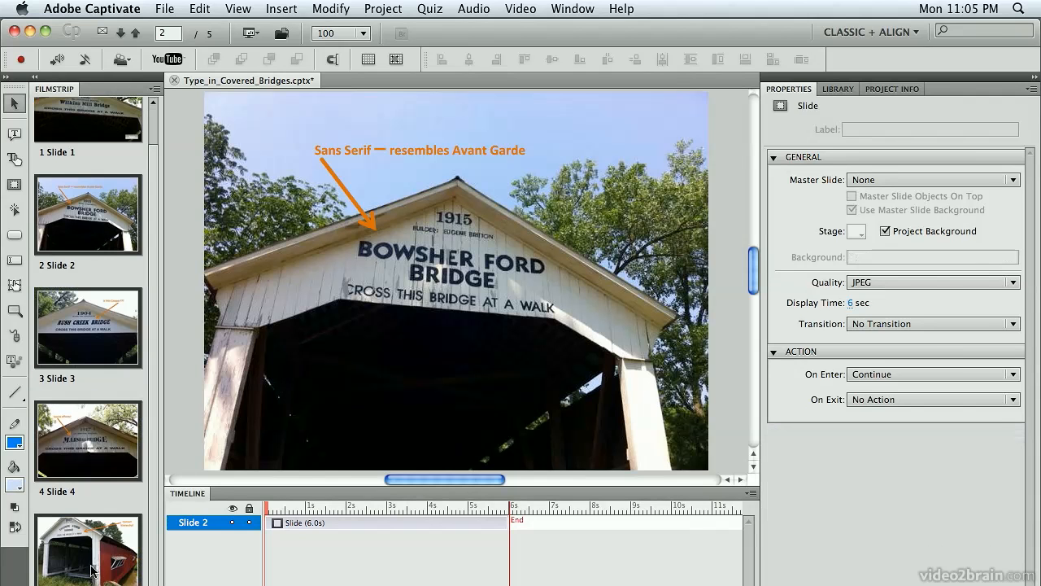
pyautogui.rightClick(100, 567)
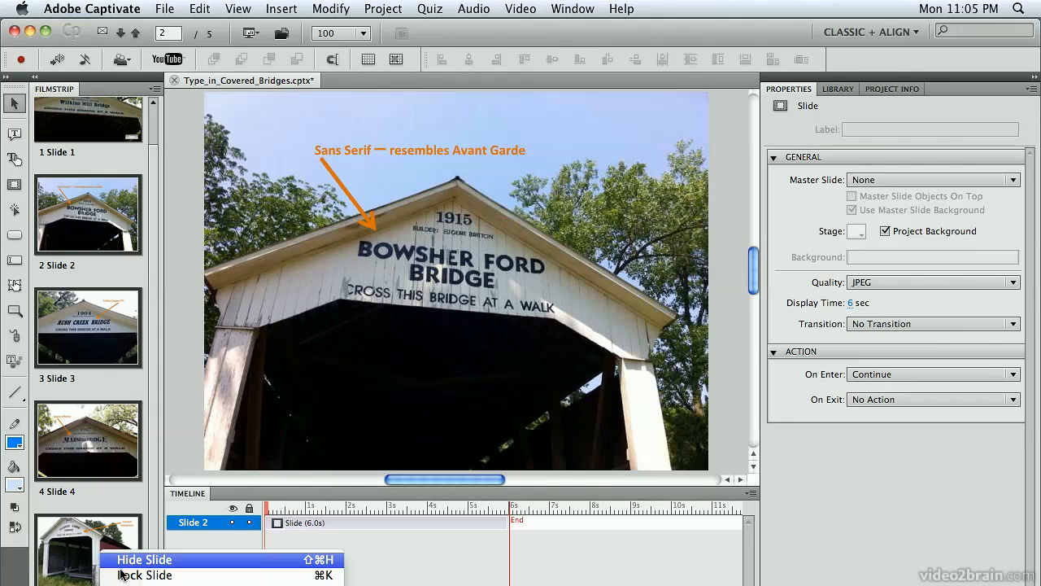
pyautogui.scroll(-5, 163, 561)
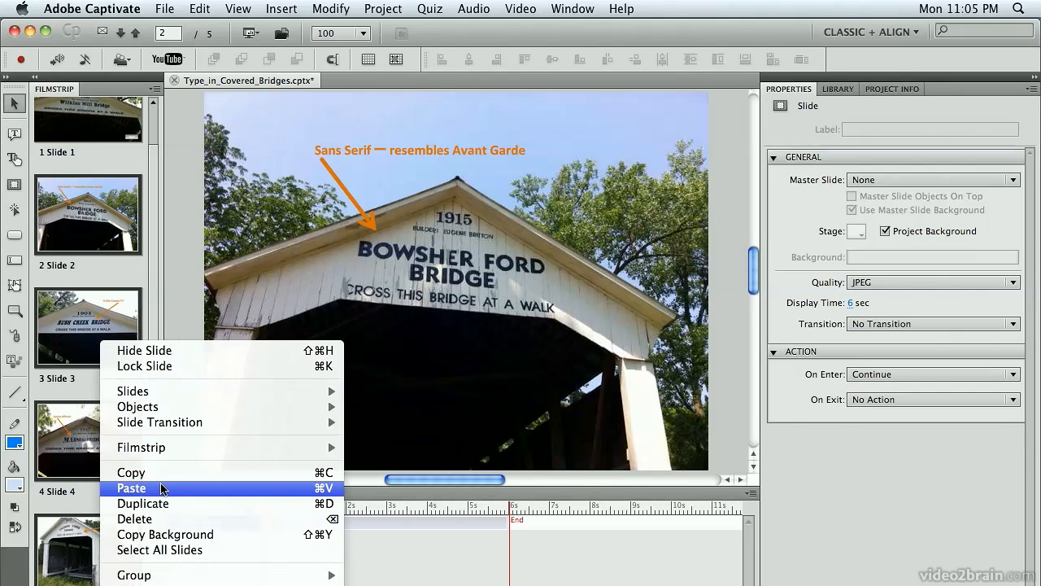
pyautogui.click(162, 491)
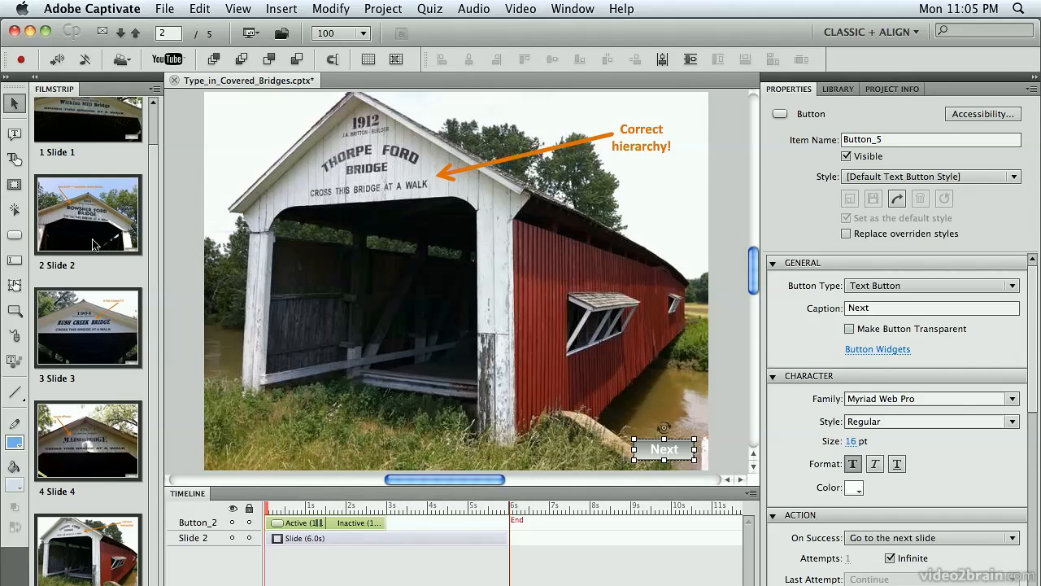
pyautogui.click(119, 216)
pyautogui.click(100, 341)
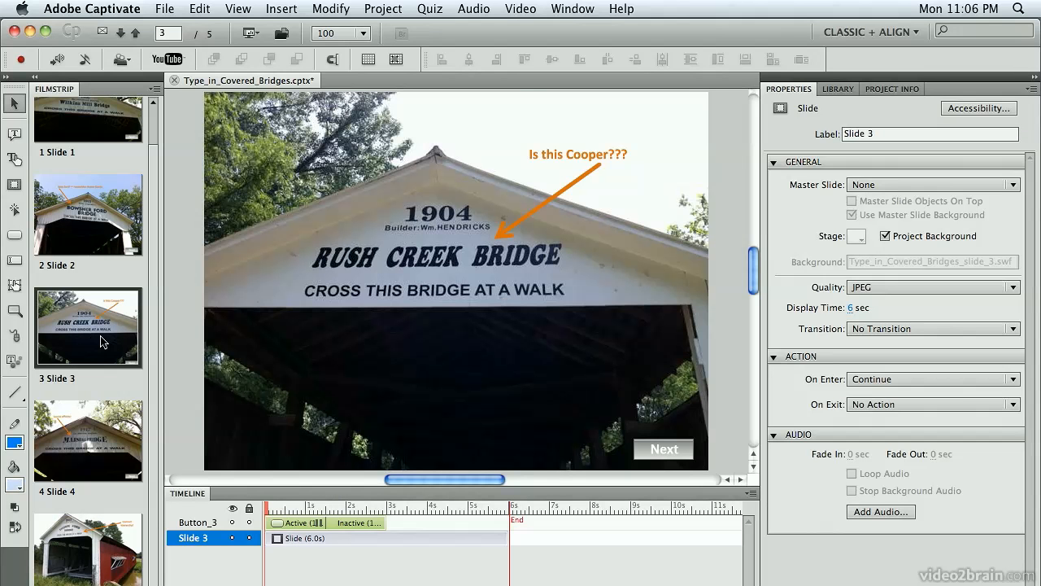